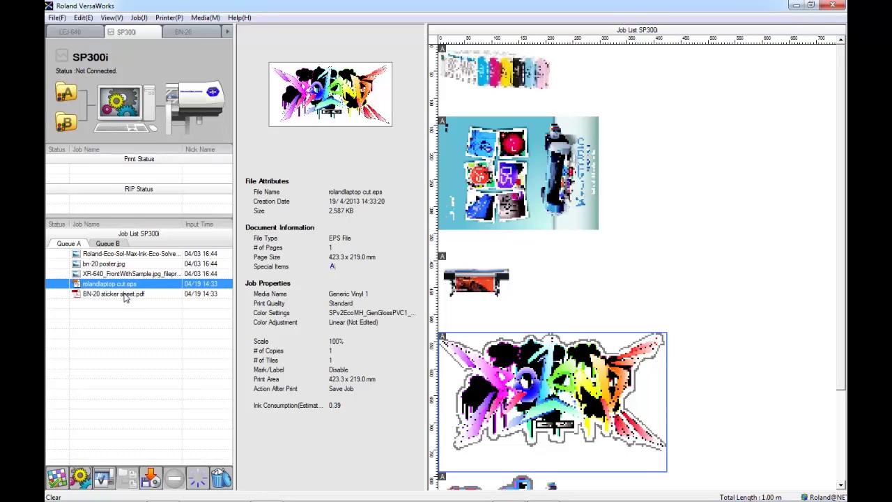
Open the job settings of BN-20 sticker sheet.pdf and set its scale to 75%.
{"action": "left_click", "coordinate": [126, 297]}
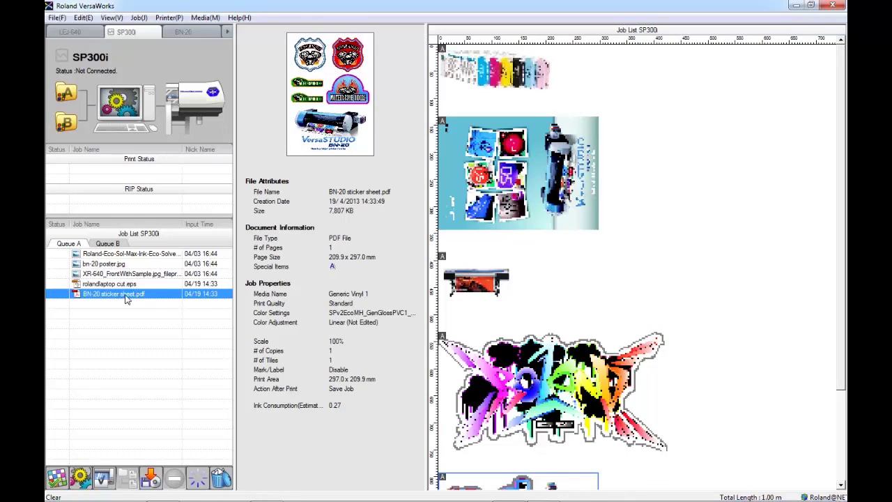
{"action": "double_click", "coordinate": [124, 296]}
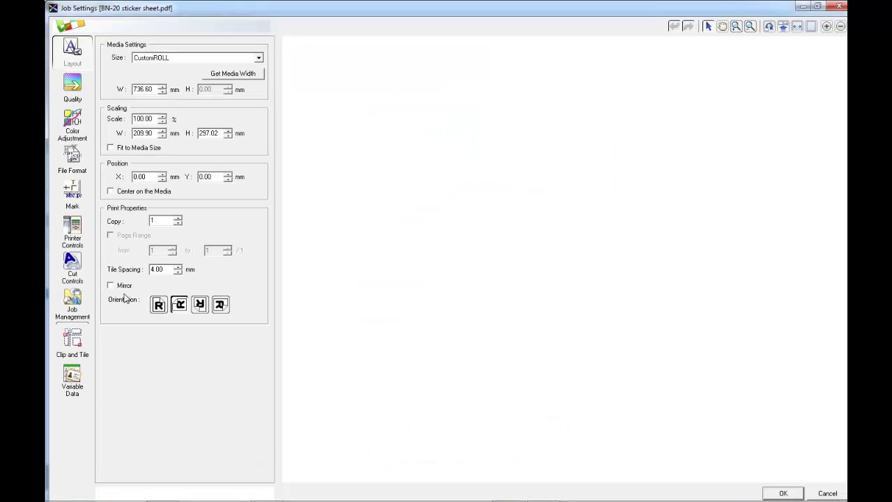
{"action": "left_click_drag", "start_coordinate": [154, 120], "coordinate": [117, 121]}
{"action": "type", "text": "75"}
{"action": "key", "text": "Return"}
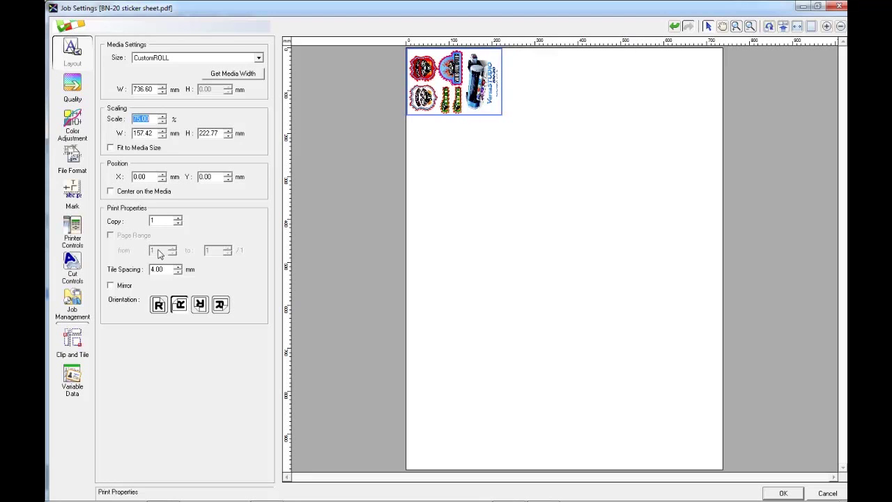
Rotate the sticker sheet 180 degrees, set it to 4 copies and apply the job settings.
{"action": "left_click", "coordinate": [200, 305]}
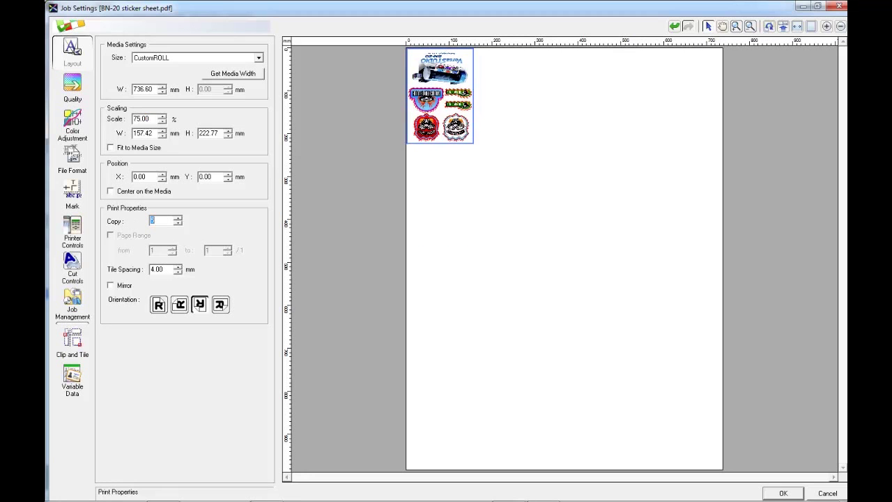
{"action": "key", "text": "Return"}
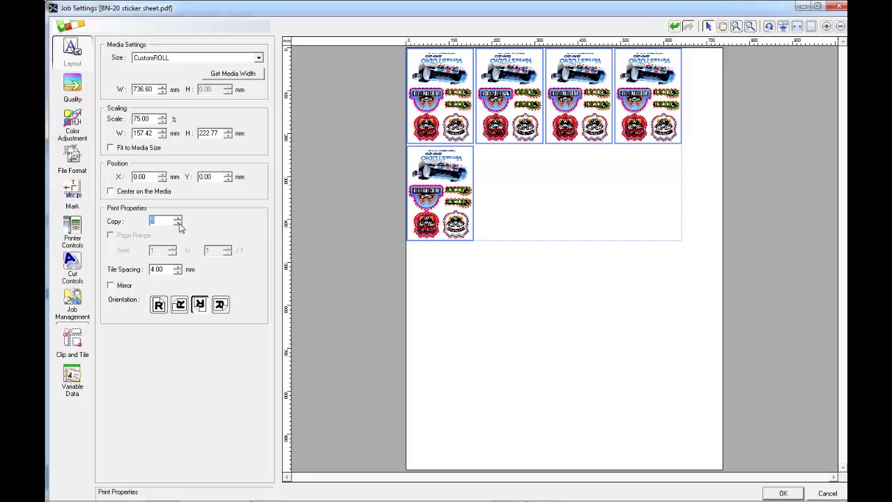
{"action": "left_click", "coordinate": [179, 224]}
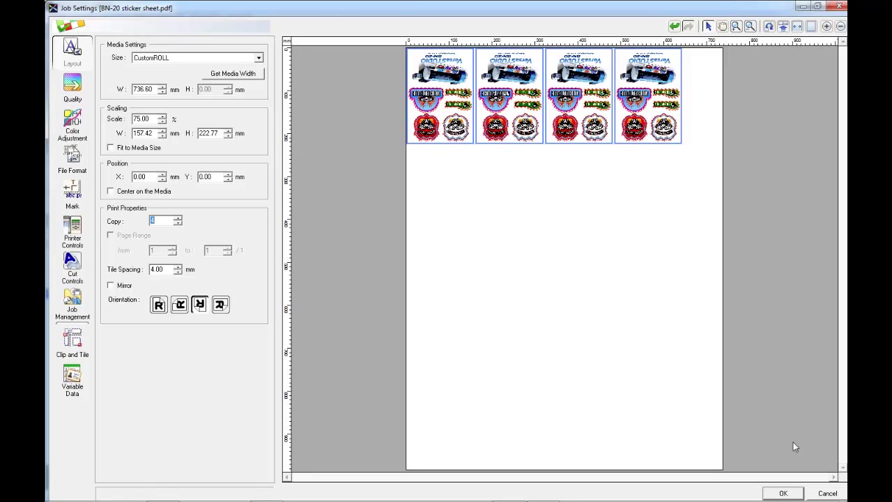
{"action": "left_click", "coordinate": [784, 493]}
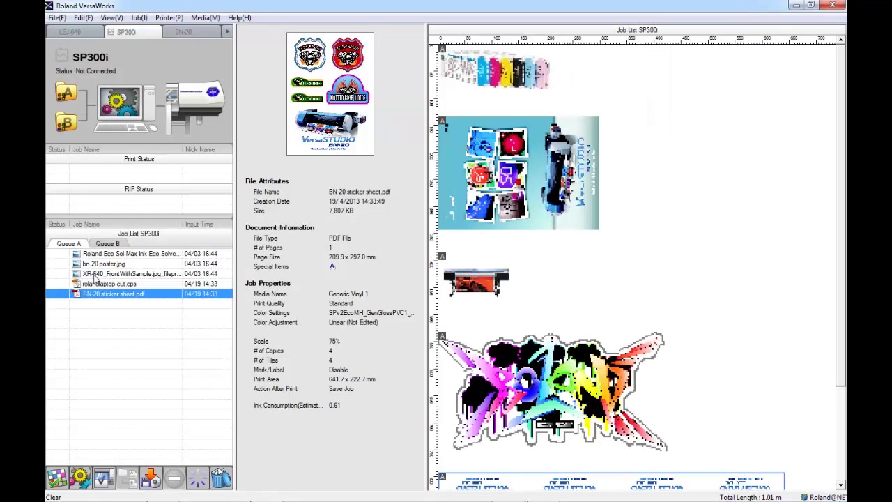
Clip the white space above and below the printer in the XR-640 image, starting at Y 23.50 mm with a height of 65.52 mm, and apply.
{"action": "left_click", "coordinate": [116, 274]}
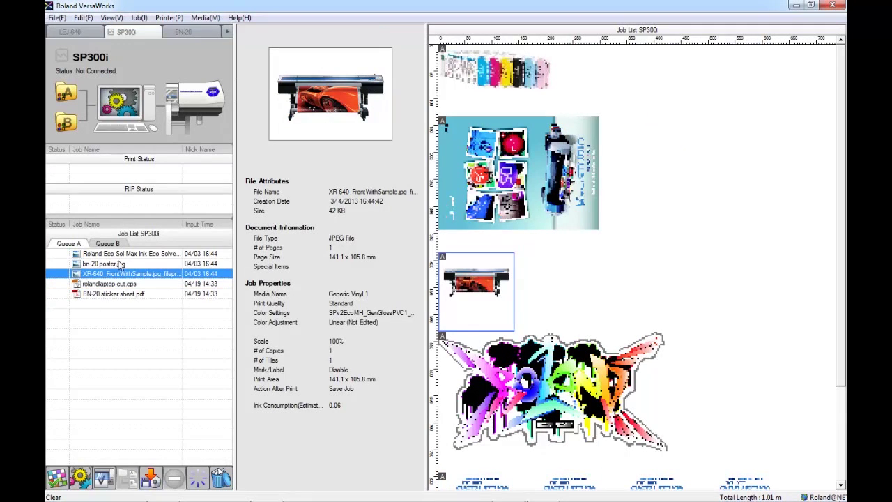
{"action": "double_click", "coordinate": [123, 276]}
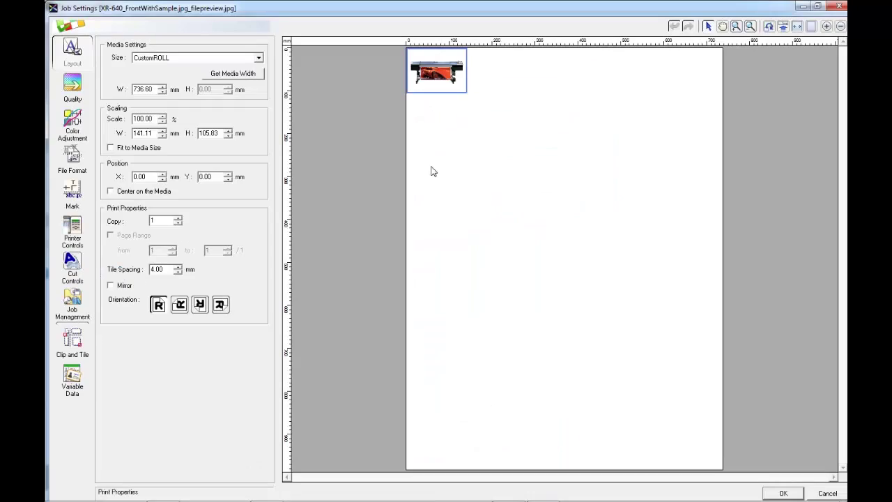
{"action": "left_click", "coordinate": [72, 343]}
{"action": "left_click_drag", "start_coordinate": [557, 46], "coordinate": [550, 140]}
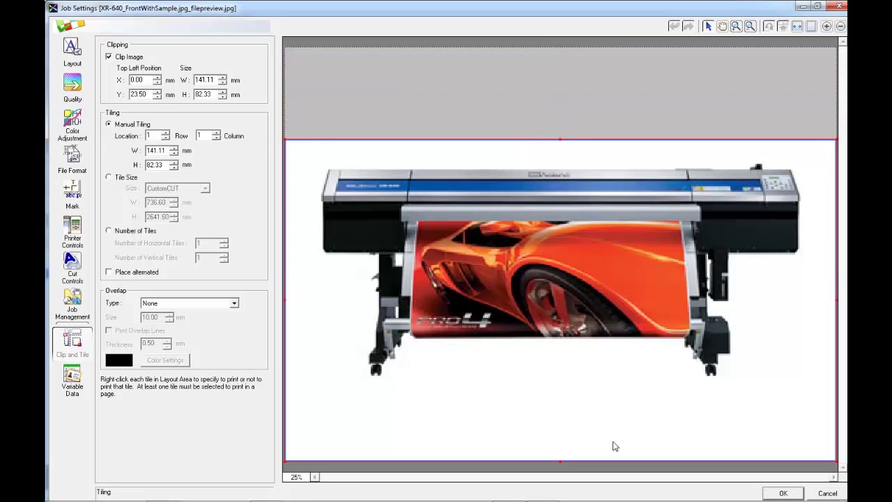
{"action": "left_click_drag", "start_coordinate": [558, 461], "coordinate": [560, 395]}
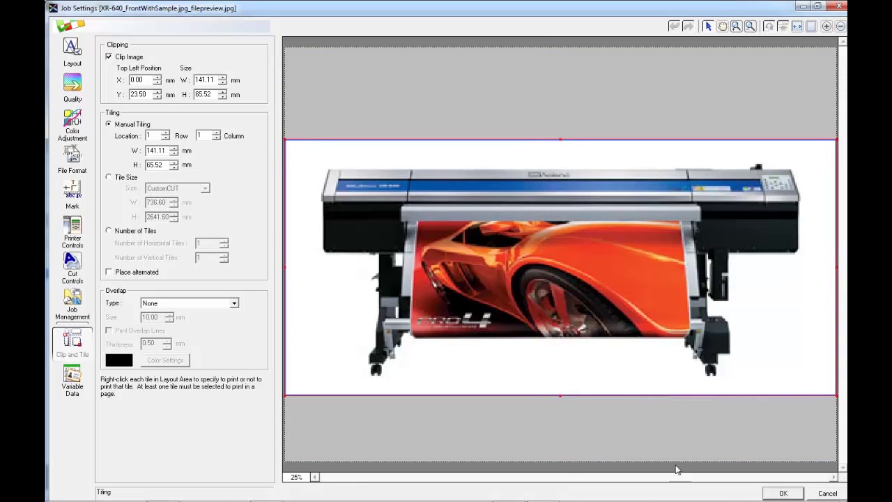
{"action": "left_click", "coordinate": [783, 493]}
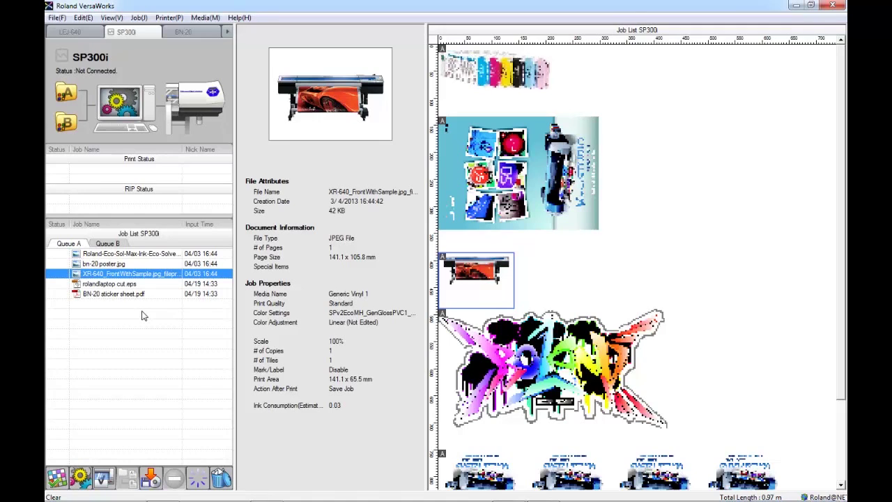
Select all five jobs in Queue A and nest them into one job.
{"action": "left_click_drag", "start_coordinate": [141, 310], "coordinate": [105, 260]}
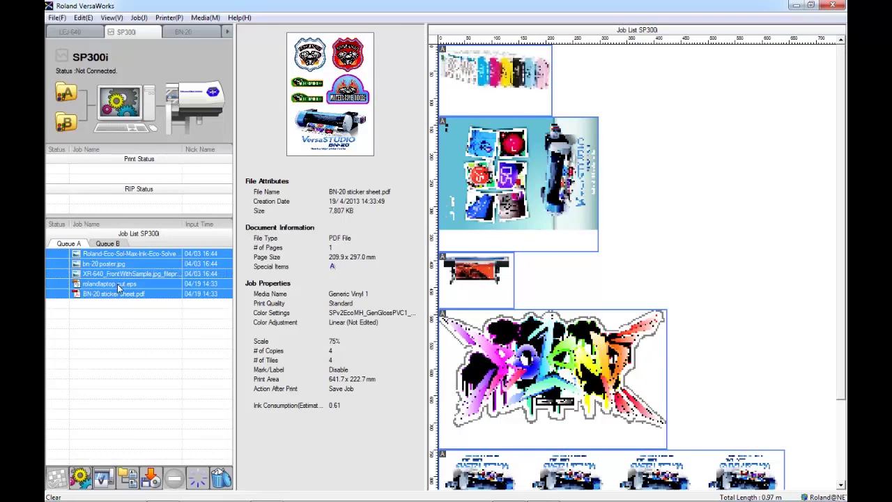
{"action": "left_click", "coordinate": [138, 351]}
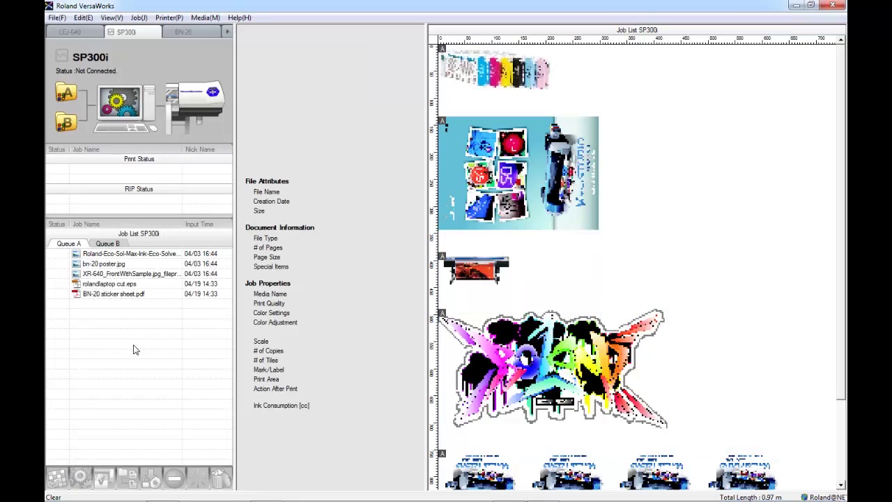
{"action": "left_click_drag", "start_coordinate": [133, 294], "coordinate": [132, 258]}
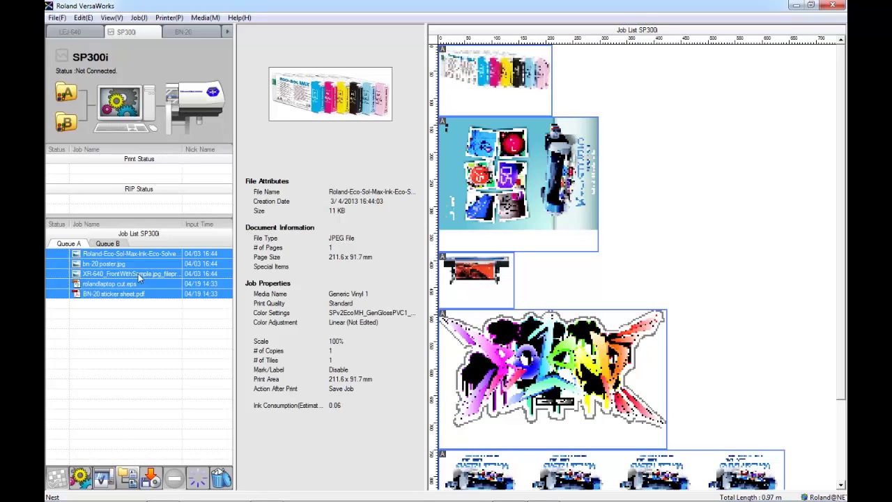
{"action": "left_click", "coordinate": [140, 17]}
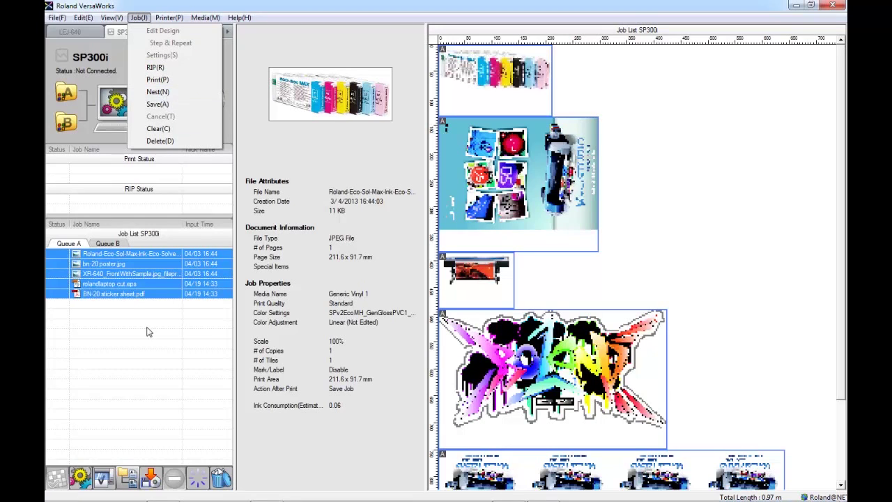
{"action": "right_click", "coordinate": [137, 275]}
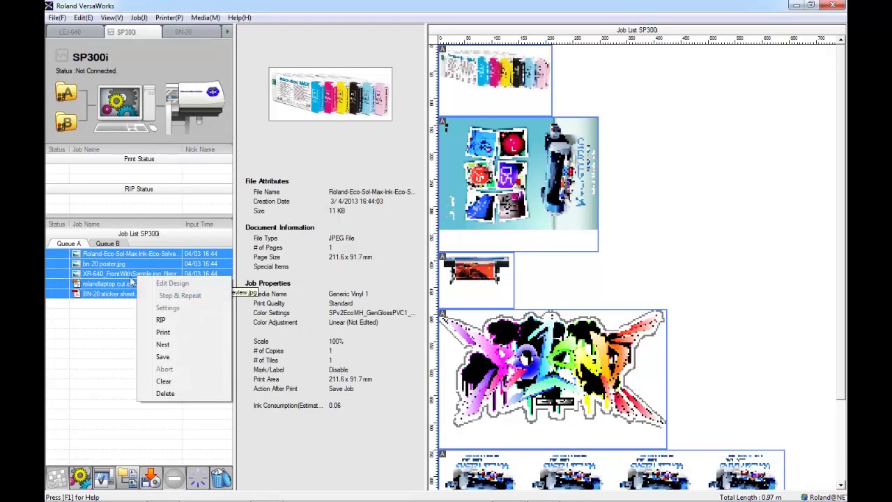
{"action": "left_click", "coordinate": [165, 345]}
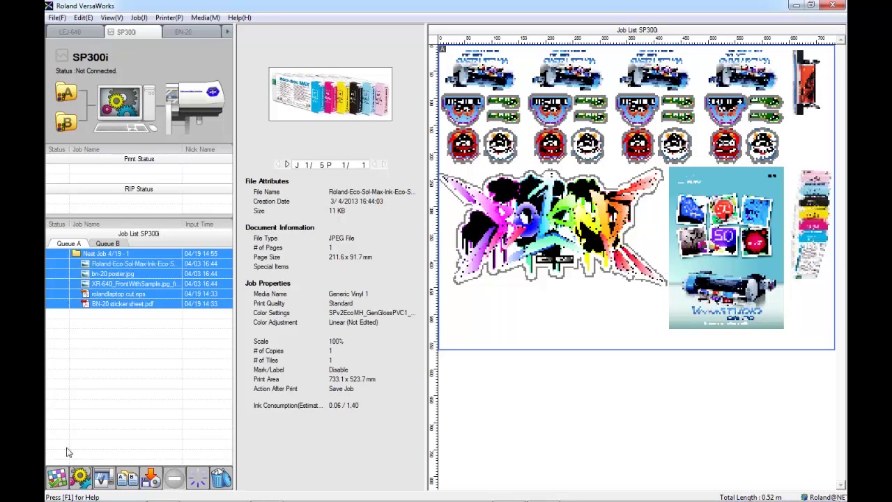
Open the nest job's settings and scale the rolandlaptop cut artwork to 50%.
{"action": "left_click", "coordinate": [59, 478]}
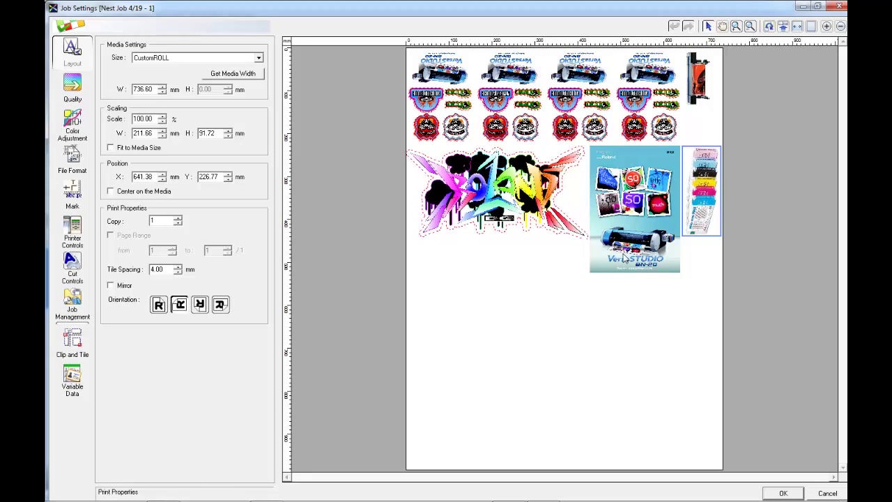
{"action": "left_click", "coordinate": [524, 285]}
{"action": "left_click", "coordinate": [512, 199]}
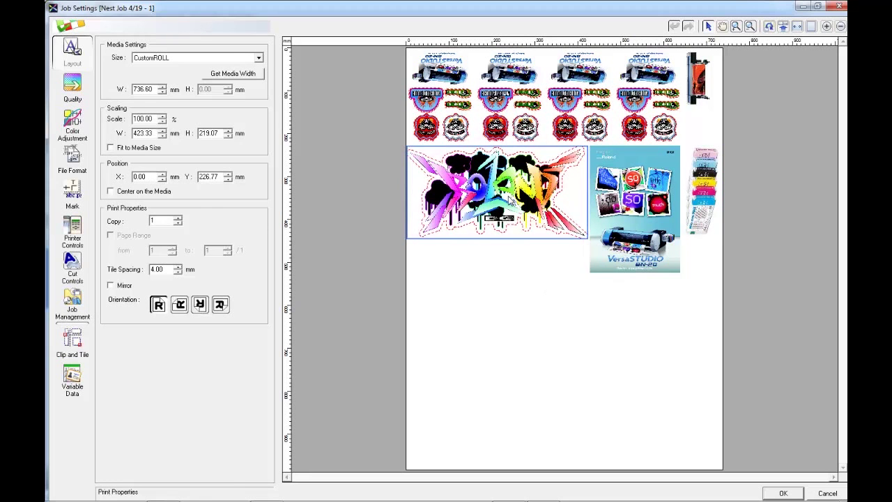
{"action": "double_click", "coordinate": [153, 120]}
{"action": "type", "text": "50"}
{"action": "key", "text": "Return"}
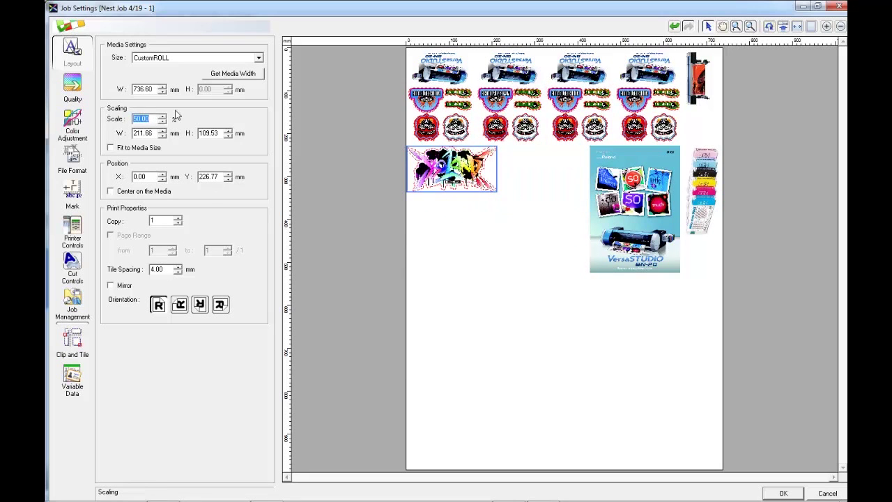
Set the rolandlaptop artwork to 4 copies and the XR-640 printer image to 3 copies within the nest job.
{"action": "left_click", "coordinate": [178, 218]}
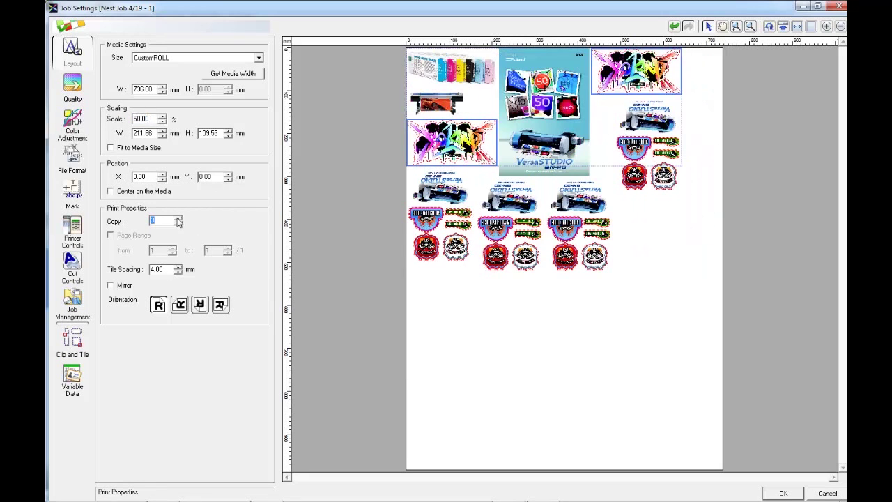
{"action": "left_click", "coordinate": [178, 218]}
{"action": "left_click", "coordinate": [178, 219]}
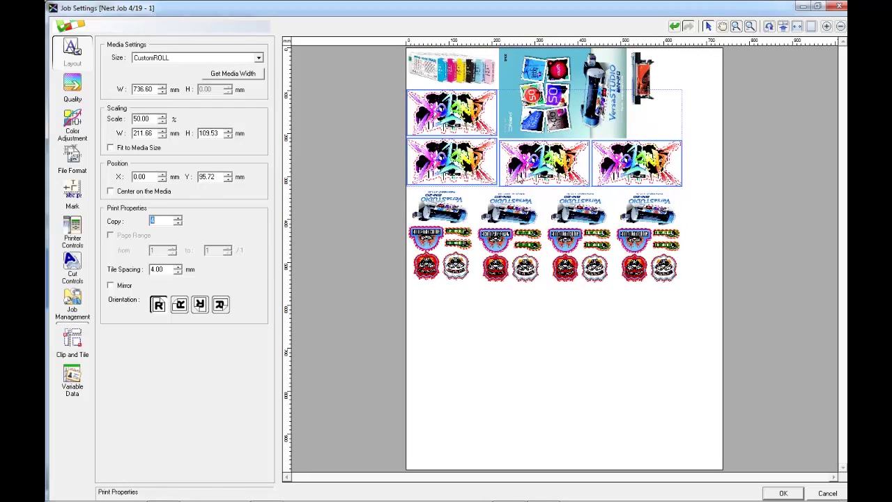
{"action": "left_click", "coordinate": [638, 73]}
{"action": "left_click", "coordinate": [178, 219]}
{"action": "left_click", "coordinate": [178, 218]}
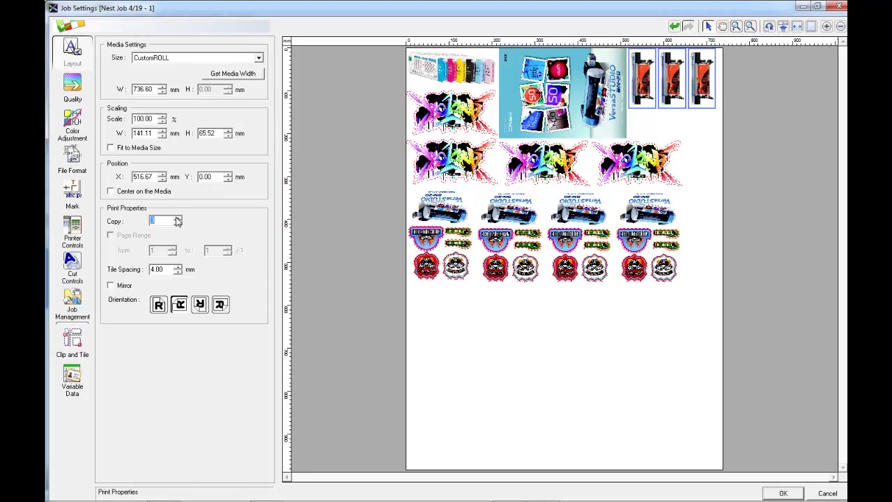
Move the last sticker sheet copy into the empty media area and a rolandlaptop artwork copy into the space it leaves.
{"action": "left_click", "coordinate": [636, 276]}
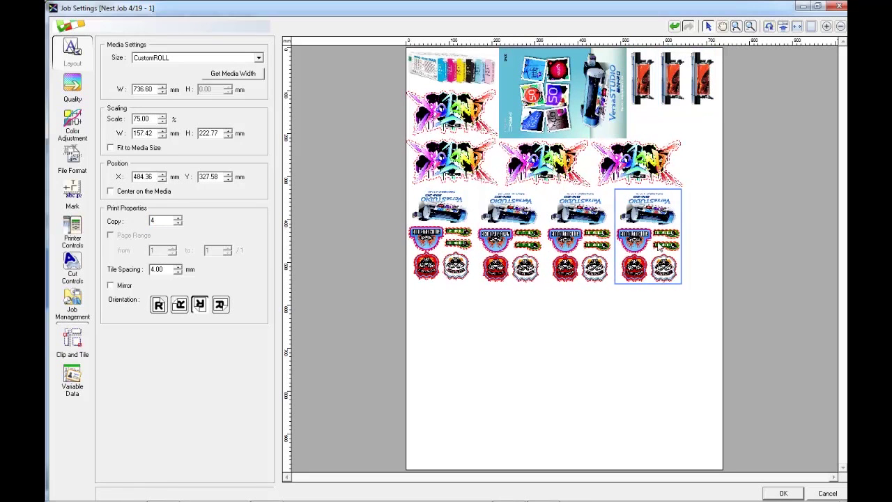
{"action": "left_click_drag", "start_coordinate": [652, 247], "coordinate": [668, 379]}
{"action": "left_click_drag", "start_coordinate": [642, 178], "coordinate": [667, 236]}
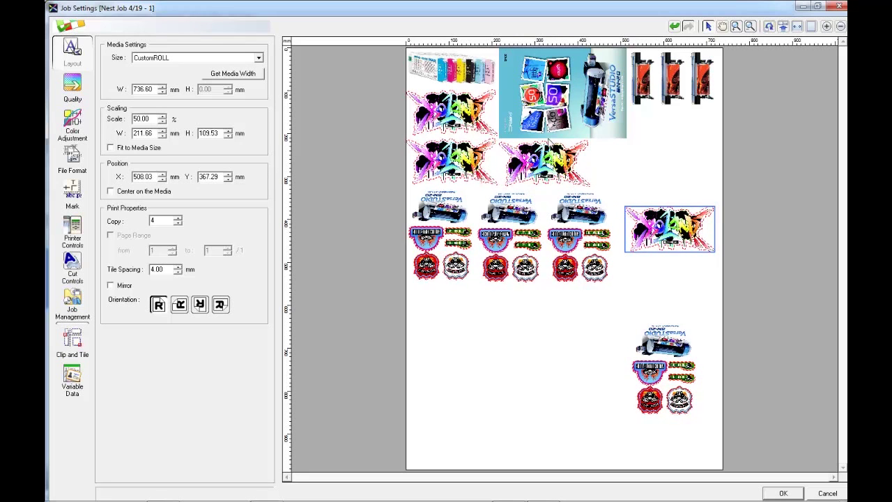
Cycle the automatic arrangement of the nested items until the poster lies sideways in the top row beside the three printer images.
{"action": "left_click", "coordinate": [769, 26]}
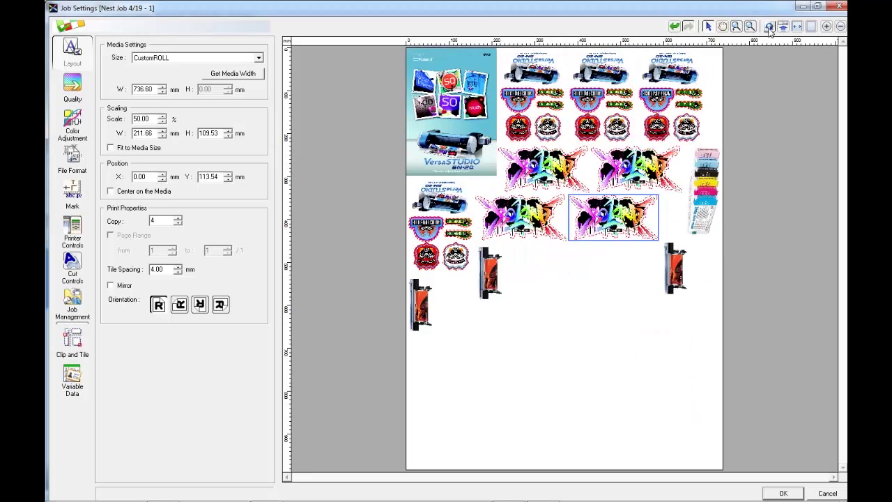
{"action": "left_click", "coordinate": [770, 26]}
{"action": "left_click", "coordinate": [769, 27]}
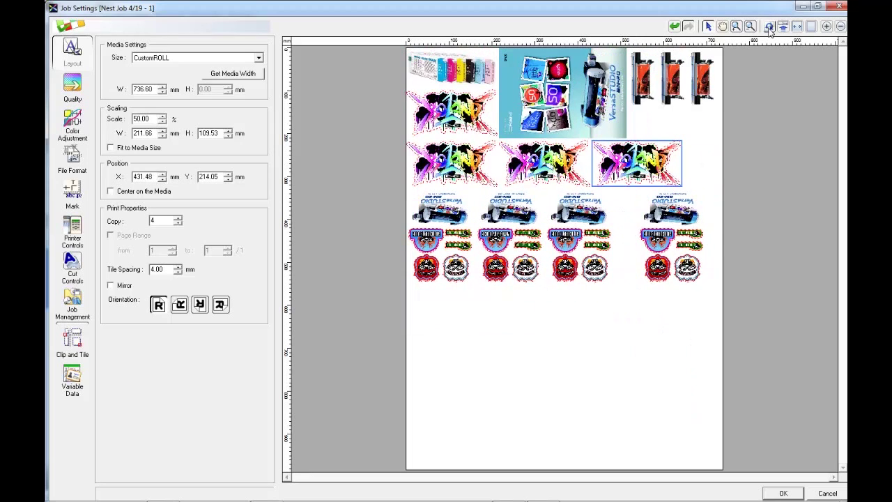
{"action": "left_click", "coordinate": [770, 27]}
{"action": "left_click", "coordinate": [770, 27]}
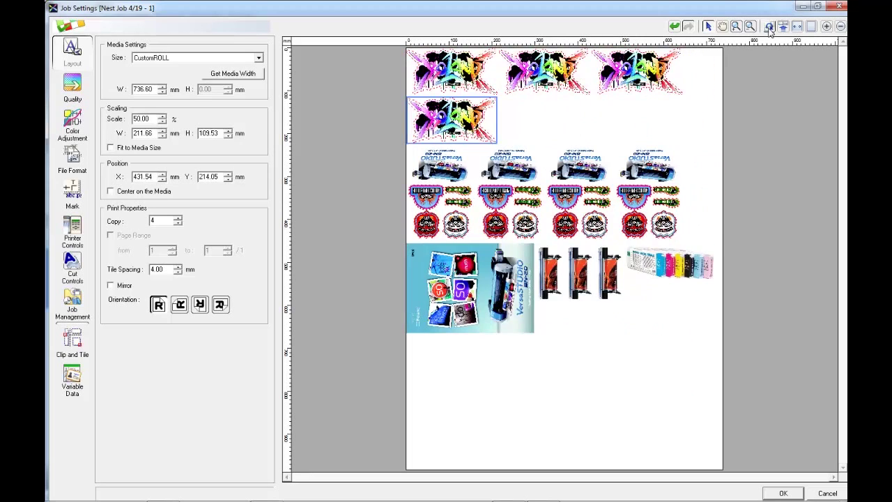
{"action": "left_click", "coordinate": [770, 27]}
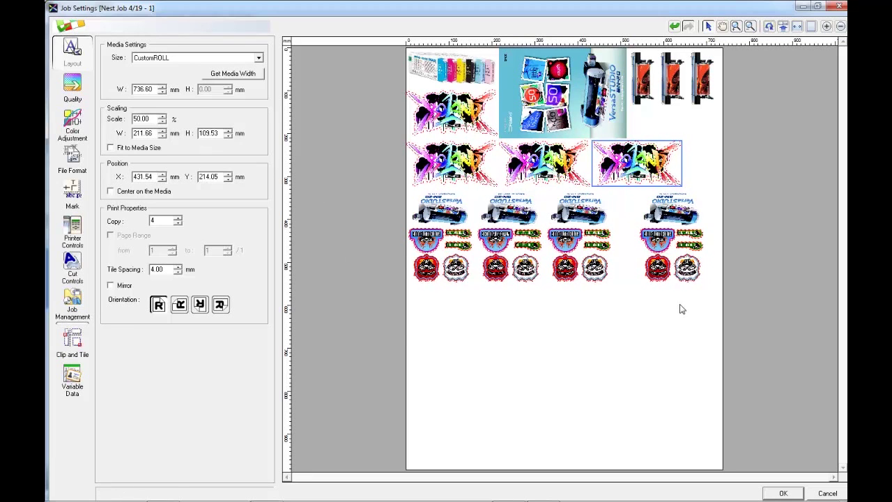
Set the color management preset to Pre-Press U.S. for the sticker sheets and to MAX Impact for the XR-640 printer image.
{"action": "left_click", "coordinate": [73, 125]}
{"action": "left_click", "coordinate": [73, 87]}
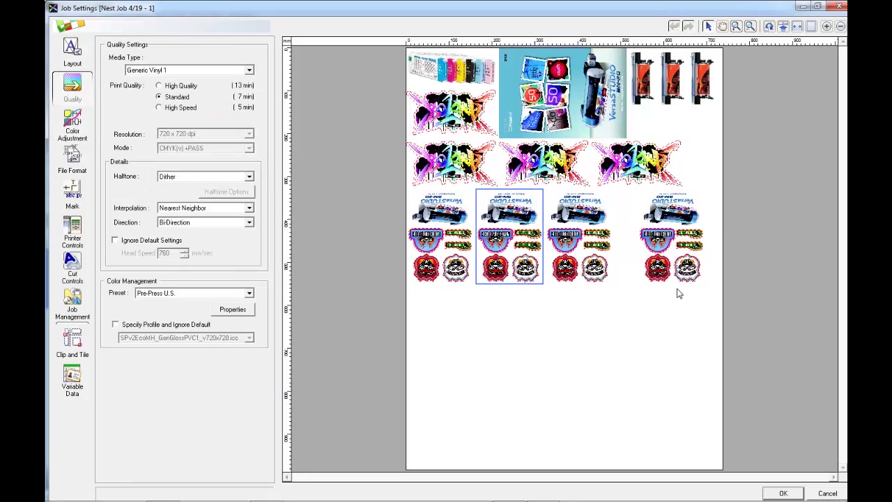
{"action": "left_click", "coordinate": [218, 294]}
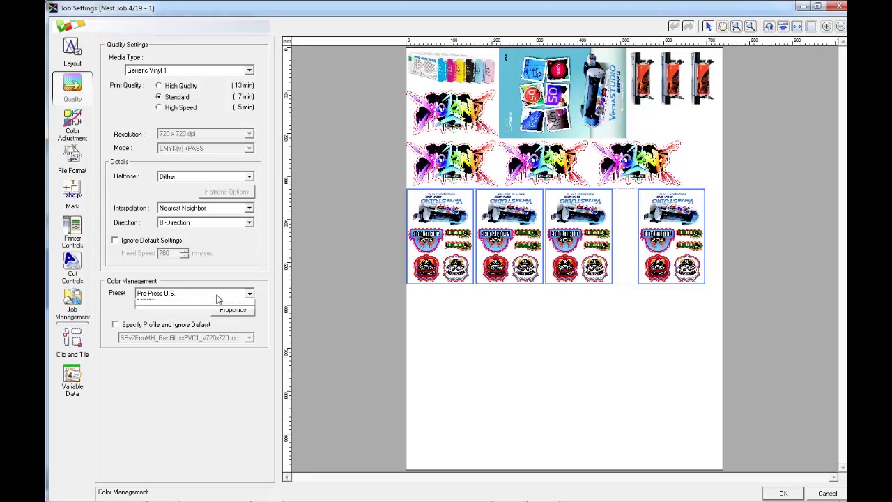
{"action": "left_click", "coordinate": [155, 304]}
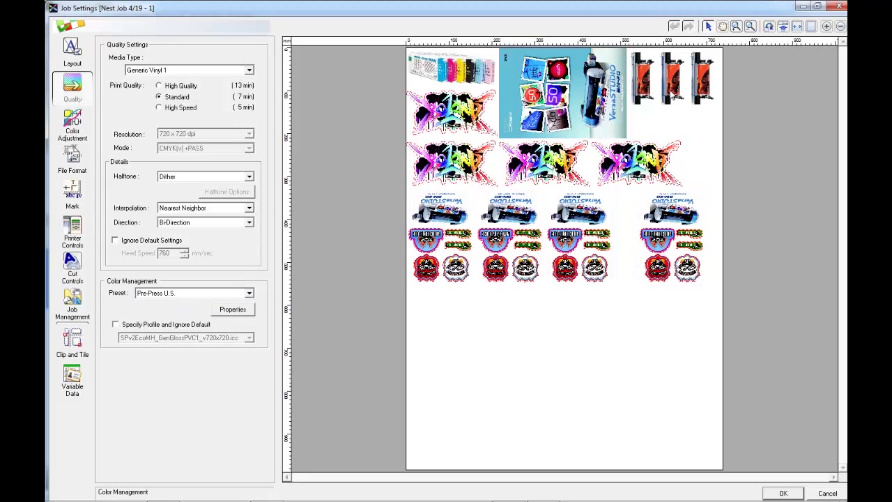
{"action": "left_click", "coordinate": [195, 293]}
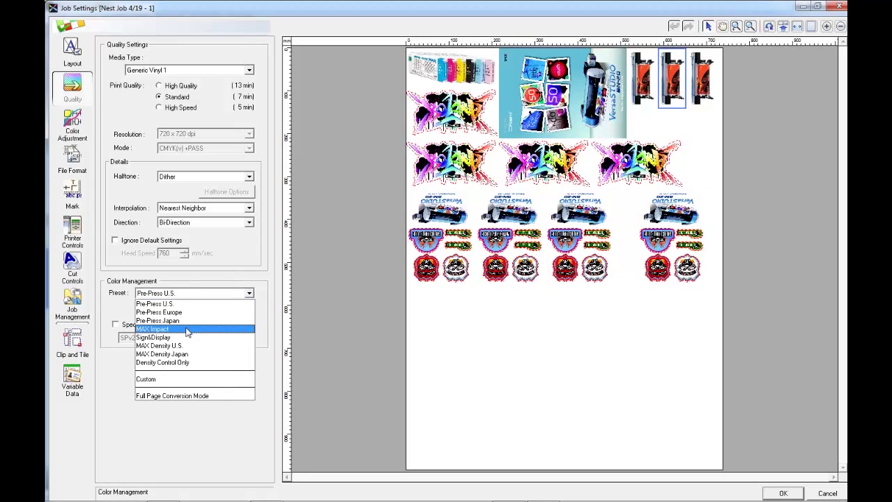
{"action": "left_click", "coordinate": [187, 328]}
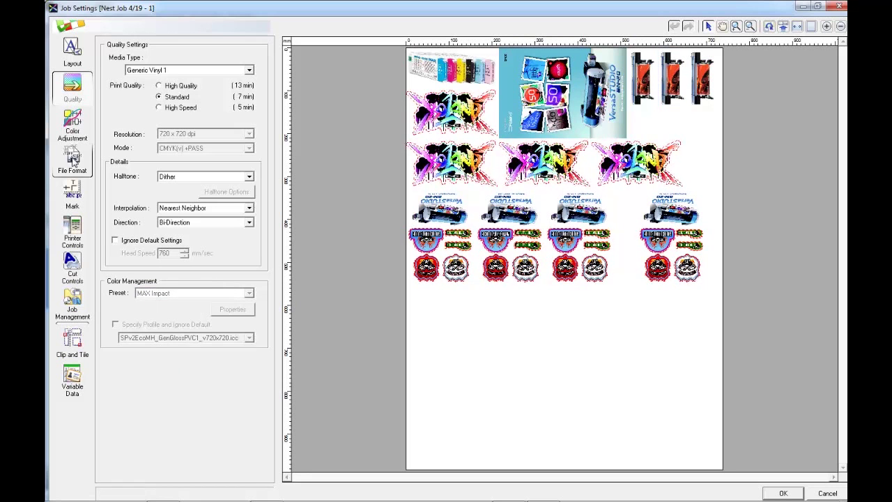
Add trim marks to the BN-20 poster and cycle the automatic arrangement until the poster stands upright at the start of the roll.
{"action": "left_click", "coordinate": [73, 194]}
{"action": "left_click", "coordinate": [547, 78]}
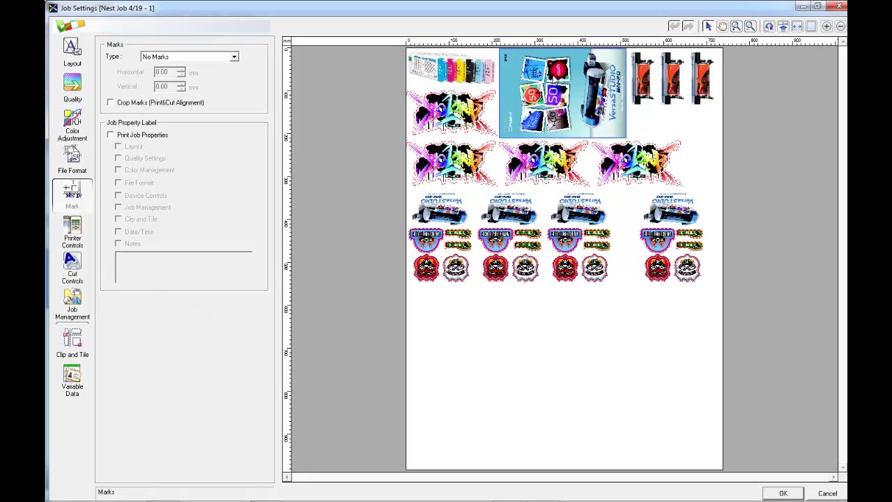
{"action": "left_click", "coordinate": [167, 57]}
{"action": "left_click", "coordinate": [169, 74]}
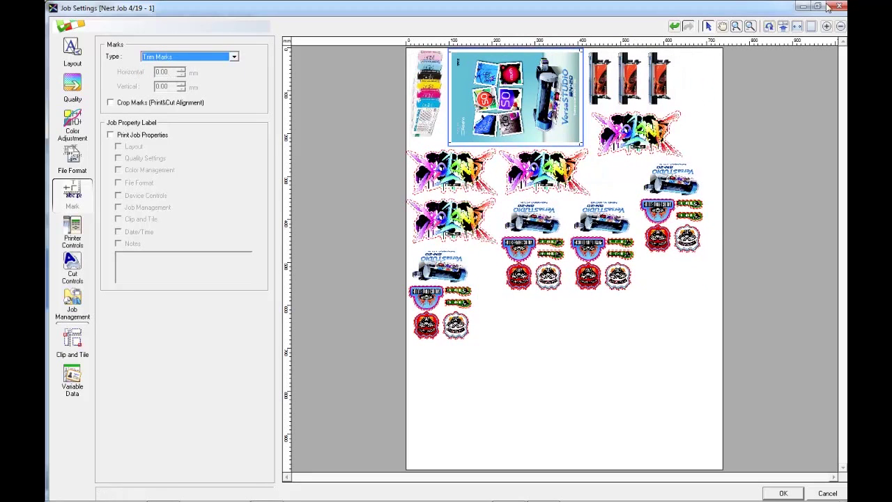
{"action": "left_click", "coordinate": [773, 26]}
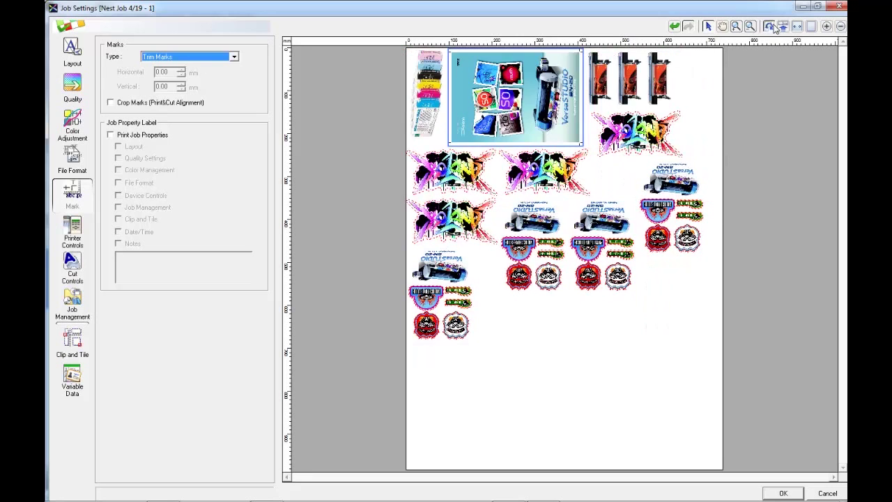
Turn the ink cartridge image to its unrotated orientation, place it below the rolandlaptop artwork at about X 210, Y 467 mm, and apply the job settings.
{"action": "left_click", "coordinate": [430, 308]}
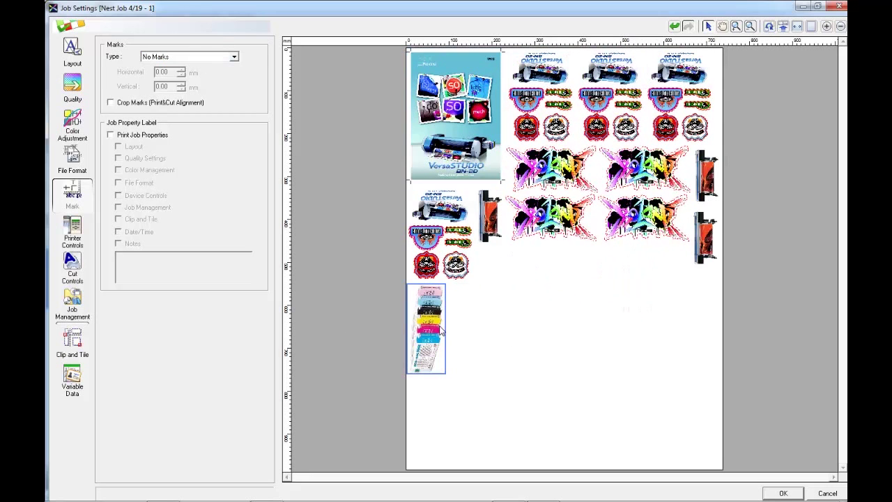
{"action": "mouse_move", "coordinate": [430, 308]}
{"action": "left_mouse_down"}
{"action": "mouse_move", "coordinate": [576, 290]}
{"action": "mouse_move", "coordinate": [566, 277]}
{"action": "left_mouse_up"}
{"action": "left_click", "coordinate": [70, 50]}
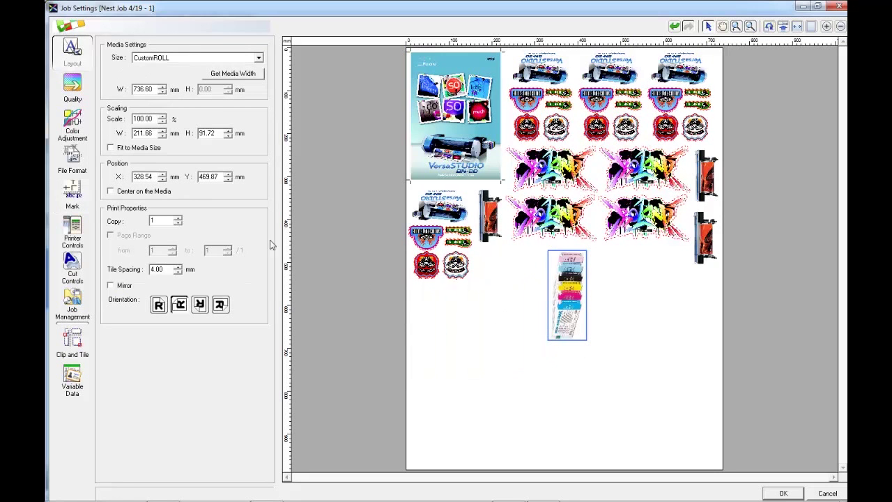
{"action": "left_click", "coordinate": [180, 305]}
{"action": "mouse_move", "coordinate": [603, 271]}
{"action": "left_mouse_down"}
{"action": "mouse_move", "coordinate": [494, 270]}
{"action": "mouse_move", "coordinate": [552, 270]}
{"action": "left_mouse_up"}
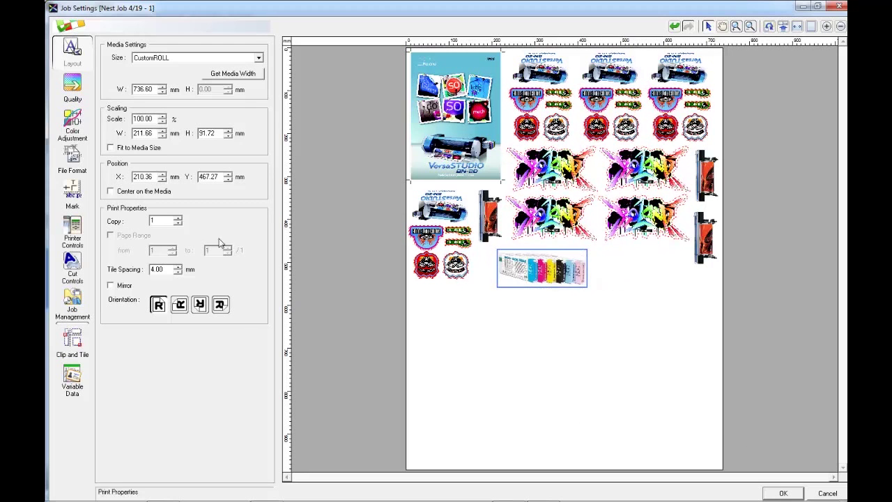
{"action": "left_click", "coordinate": [784, 493]}
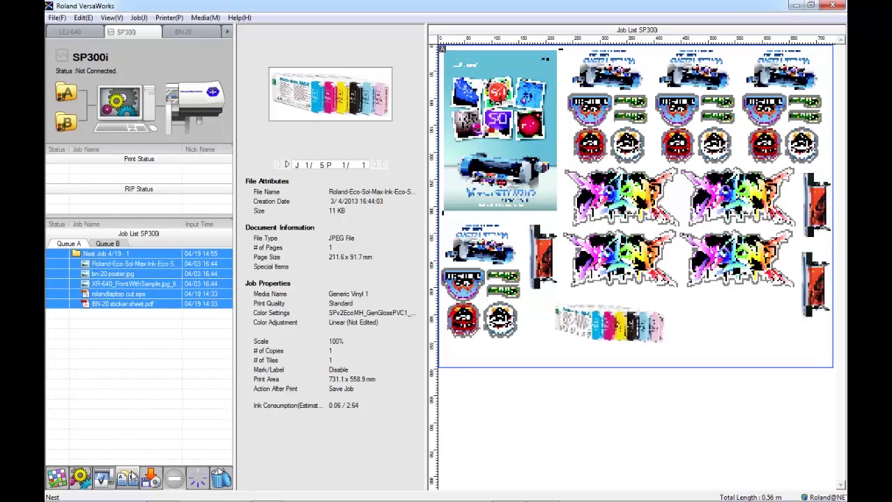
Unnest the nest job in Queue A into its separate jobs and select the rolandlaptop cut.eps job.
{"action": "right_click", "coordinate": [124, 274]}
{"action": "left_click", "coordinate": [163, 343]}
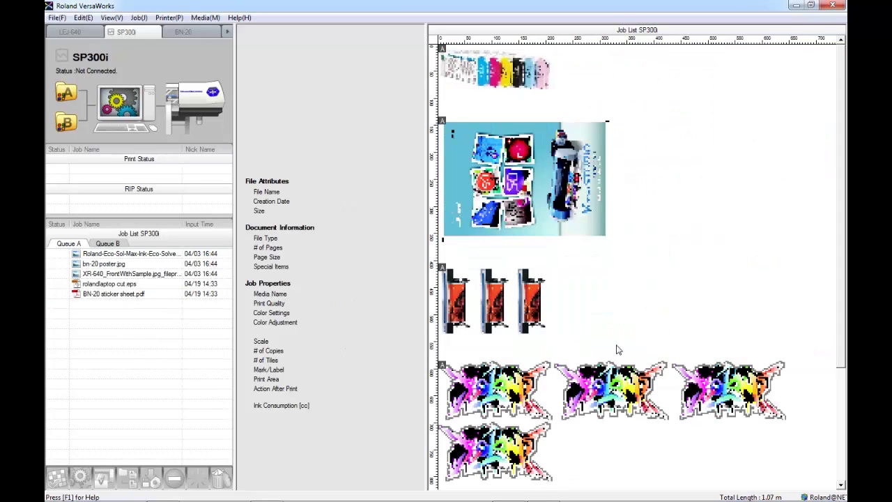
{"action": "left_click", "coordinate": [617, 389]}
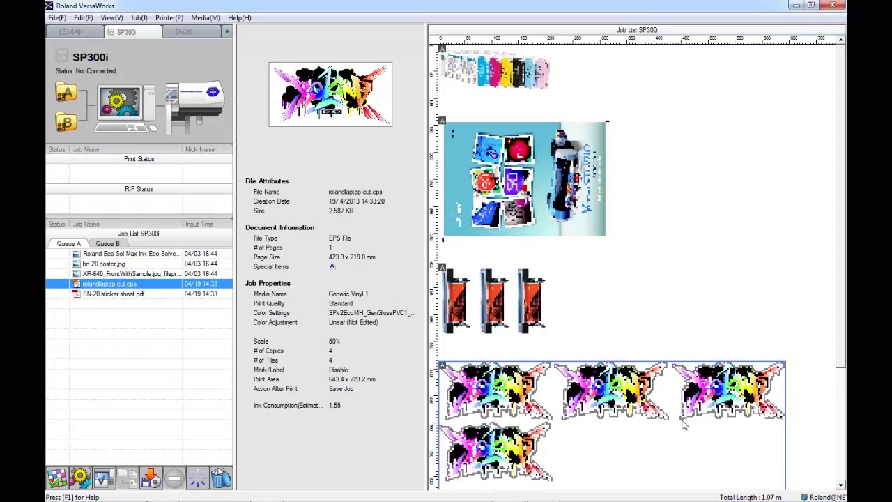